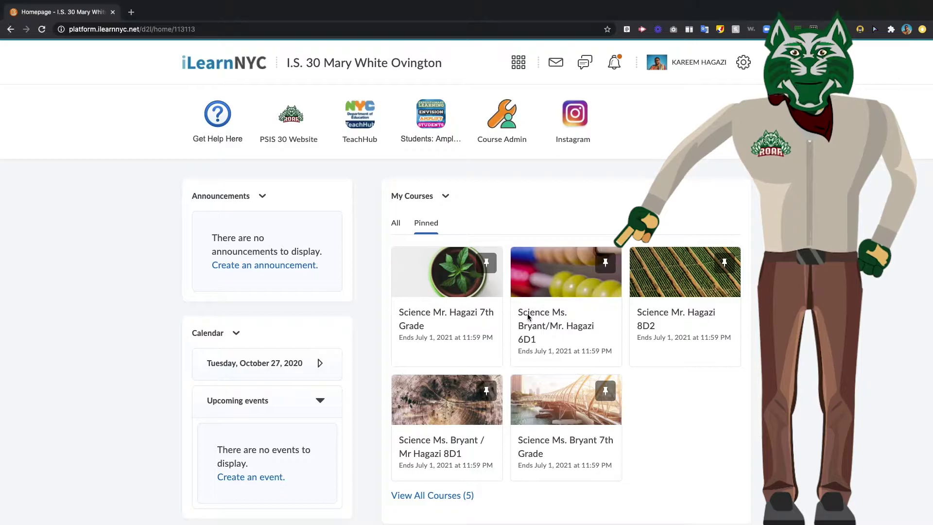
# Step: Open the 6D1 science course's administration tools, list them by name, and go to section management
pyautogui.click(527, 316)
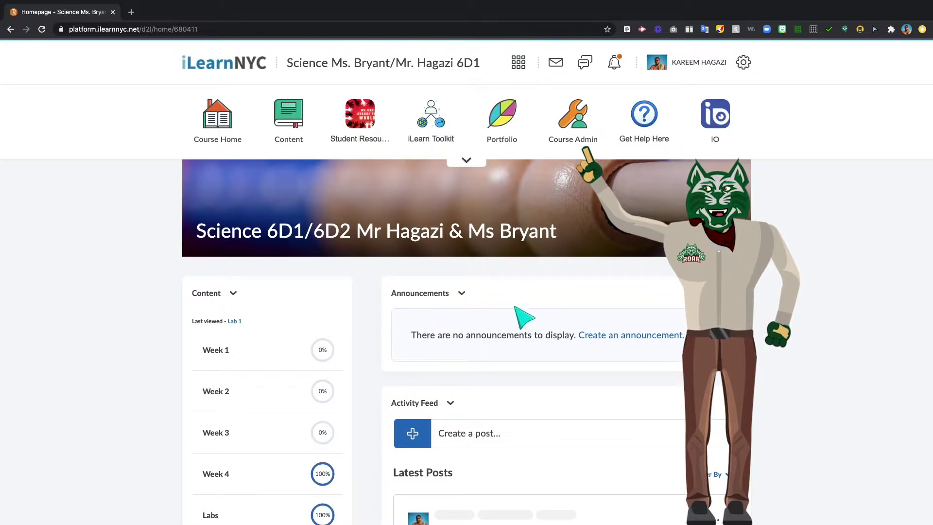
pyautogui.click(571, 127)
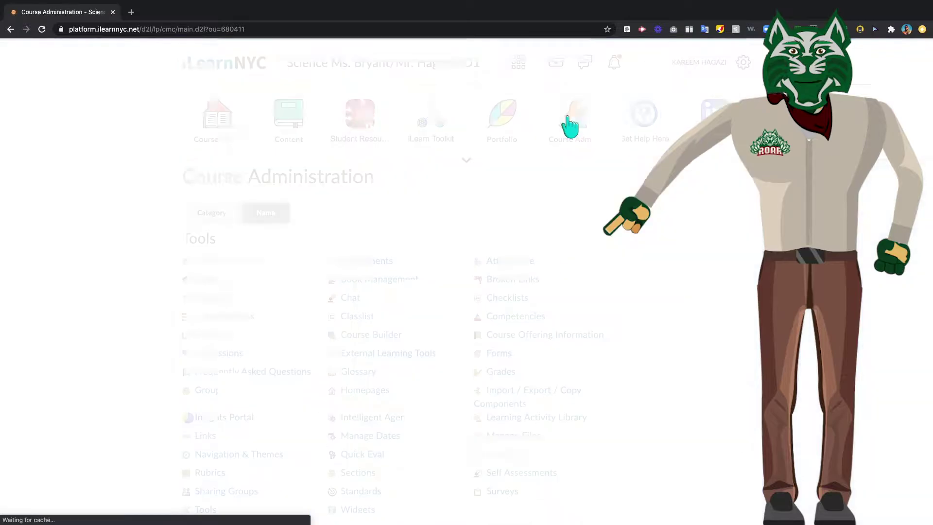
pyautogui.click(205, 216)
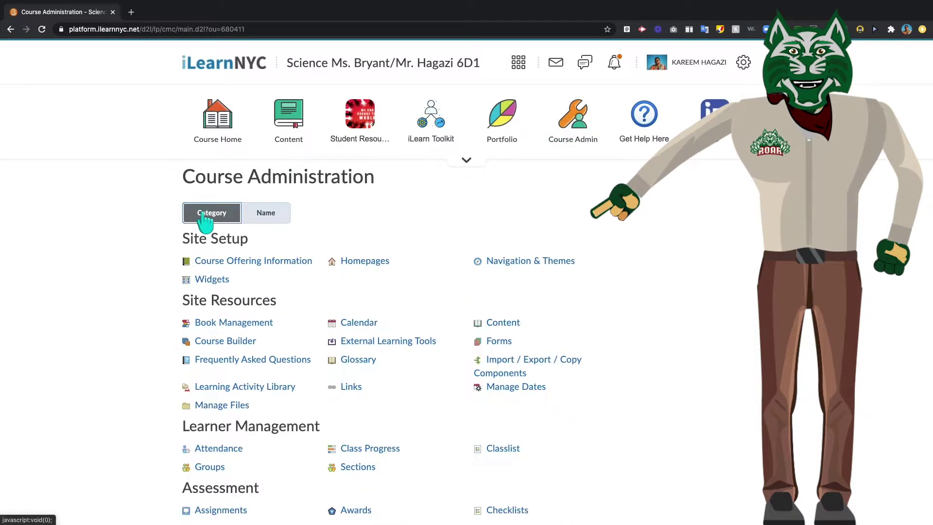
pyautogui.click(267, 214)
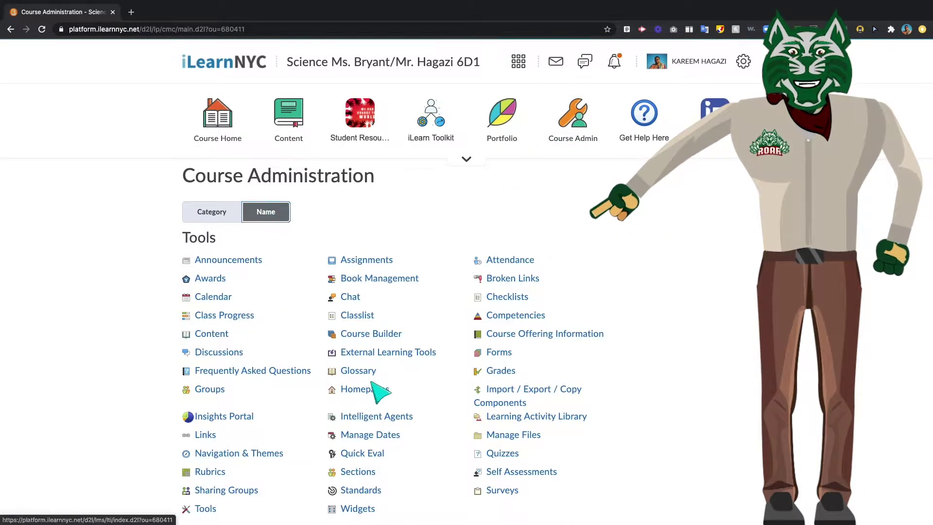
pyautogui.click(358, 474)
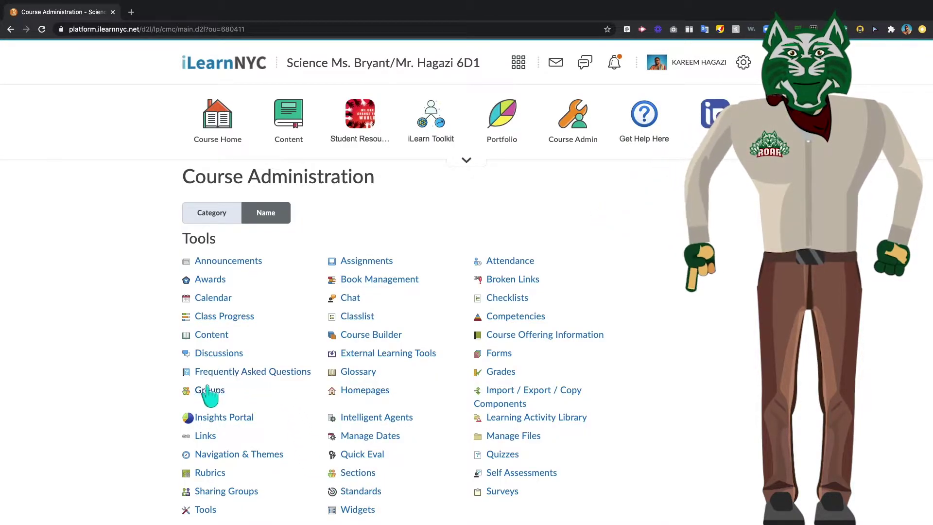
pyautogui.click(358, 473)
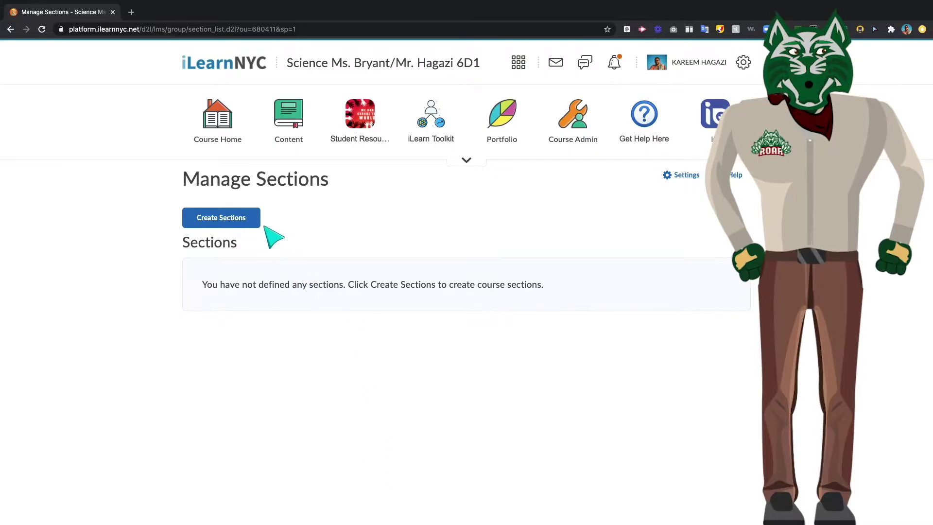
# Step: Create 2 course sections using the "# of Sections" enrollment type, without auto-enrollment, randomized users or discussion areas
pyautogui.click(241, 223)
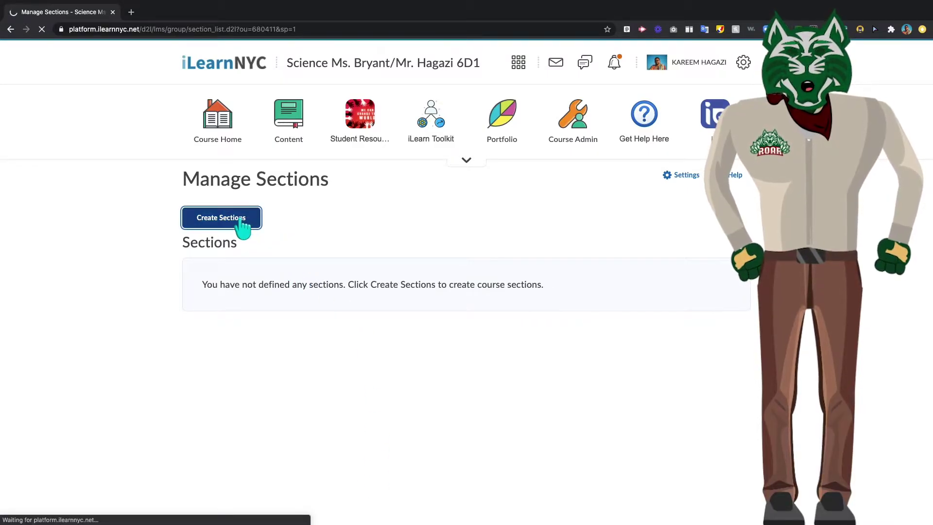
pyautogui.click(251, 262)
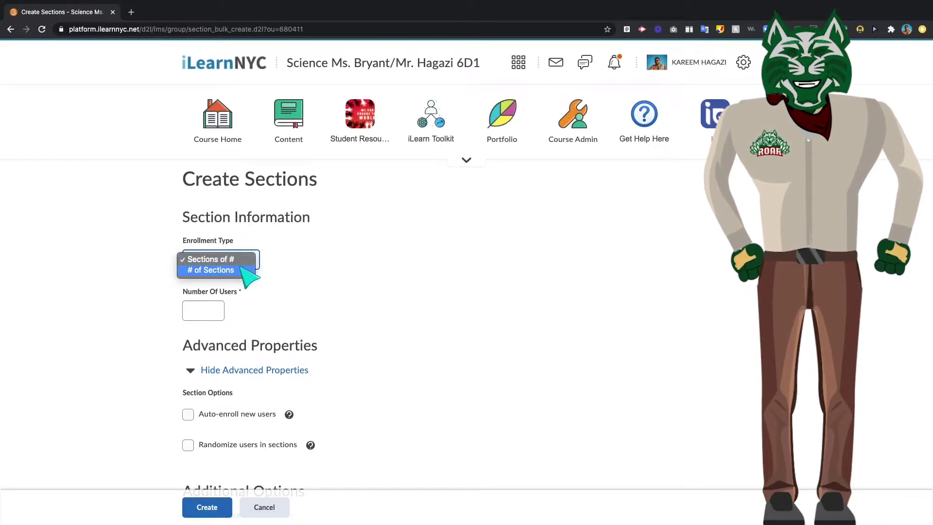
pyautogui.click(241, 268)
pyautogui.click(213, 297)
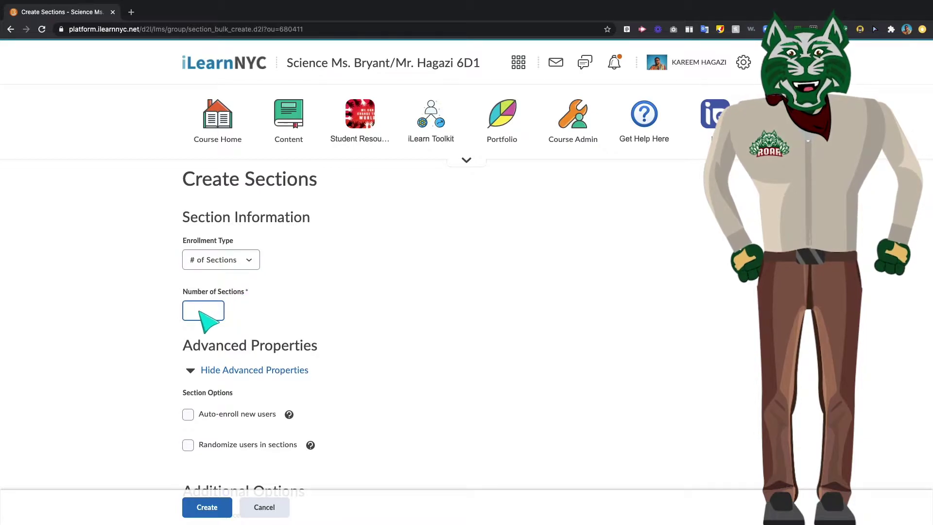
pyautogui.click(262, 372)
pyautogui.click(230, 372)
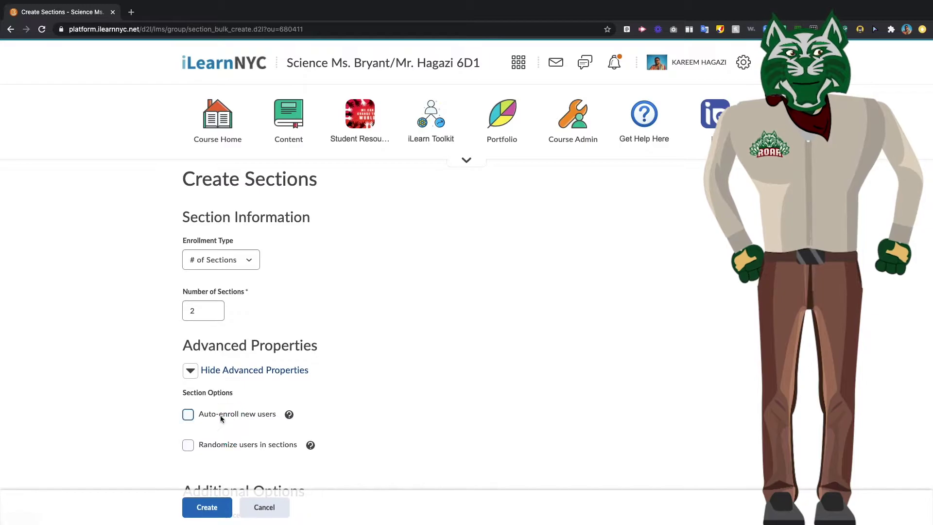
pyautogui.click(228, 372)
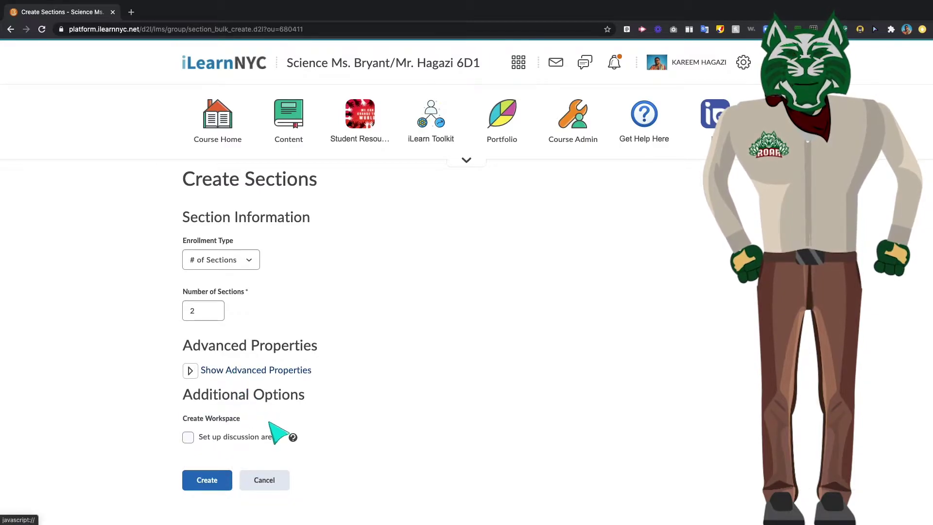
pyautogui.click(204, 482)
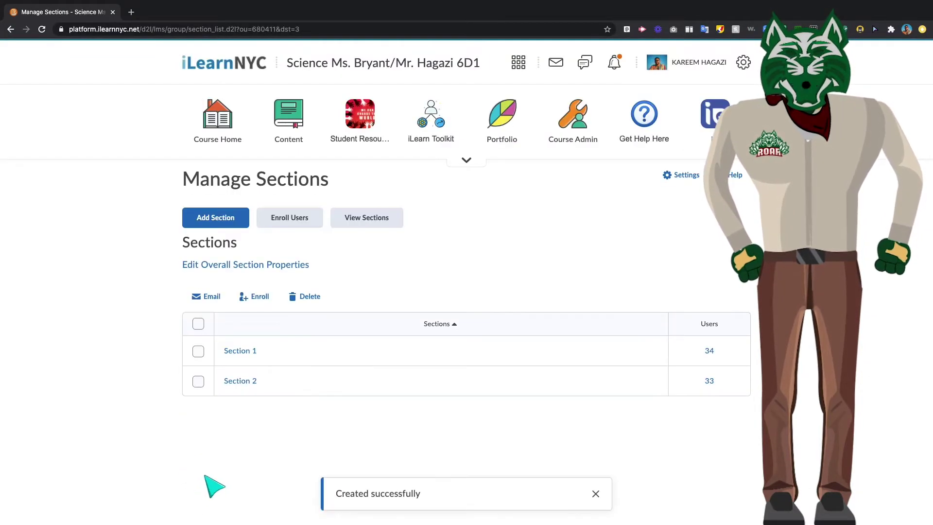
# Step: Set both the name and the section code of Section 1 to 6D1 and save it
pyautogui.click(246, 357)
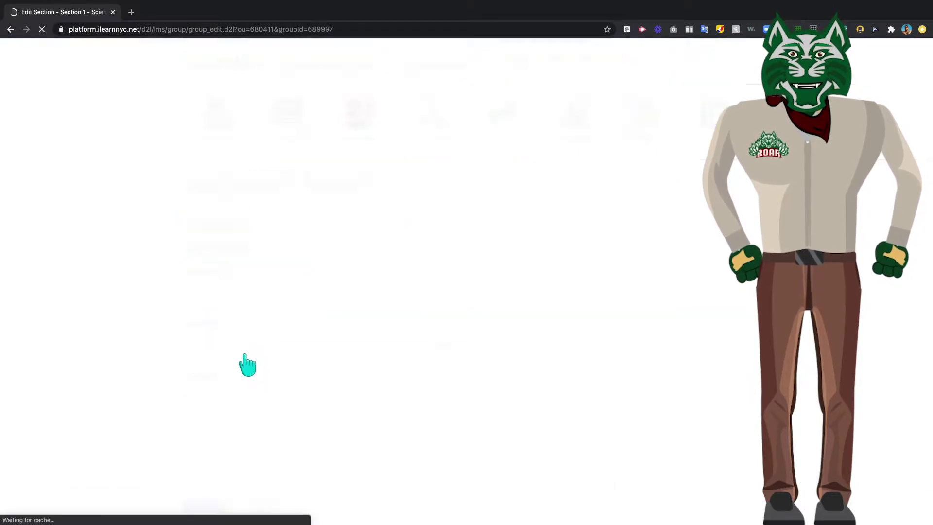
pyautogui.doubleClick(238, 288)
pyautogui.tripleClick(238, 288)
pyautogui.write('6D1')
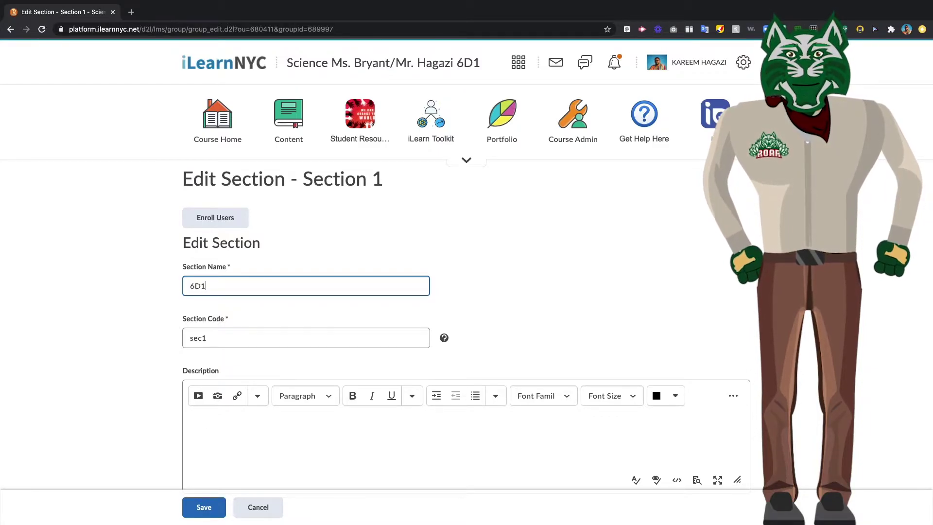
pyautogui.press('Tab')
pyautogui.click(204, 507)
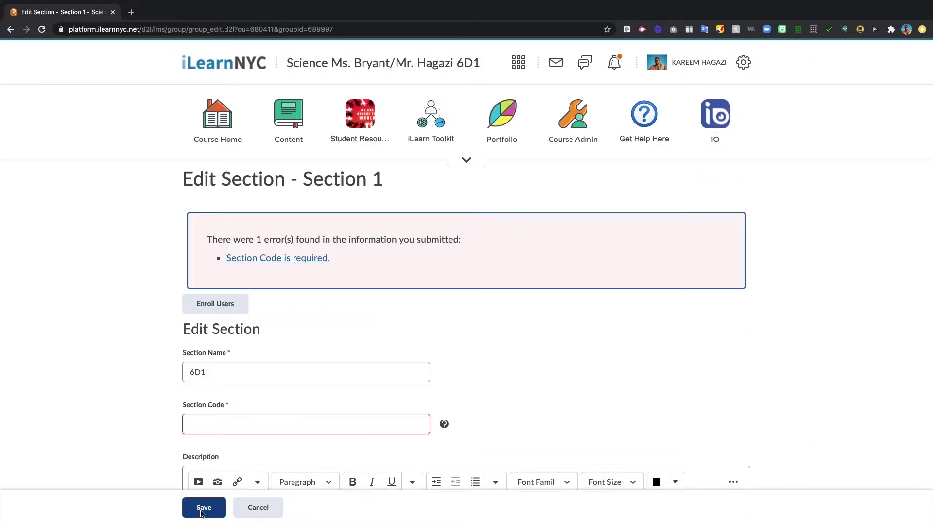
pyautogui.write('6D1')
pyautogui.click(206, 508)
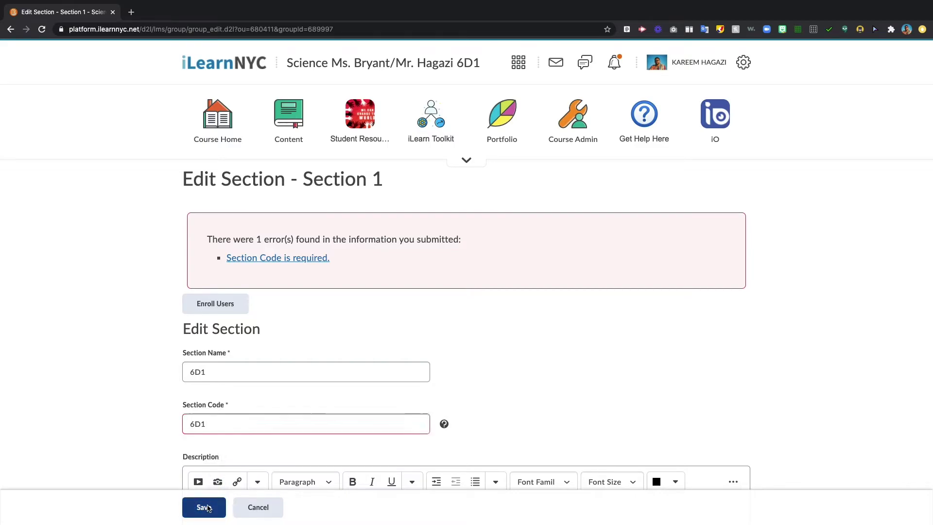
pyautogui.click(206, 509)
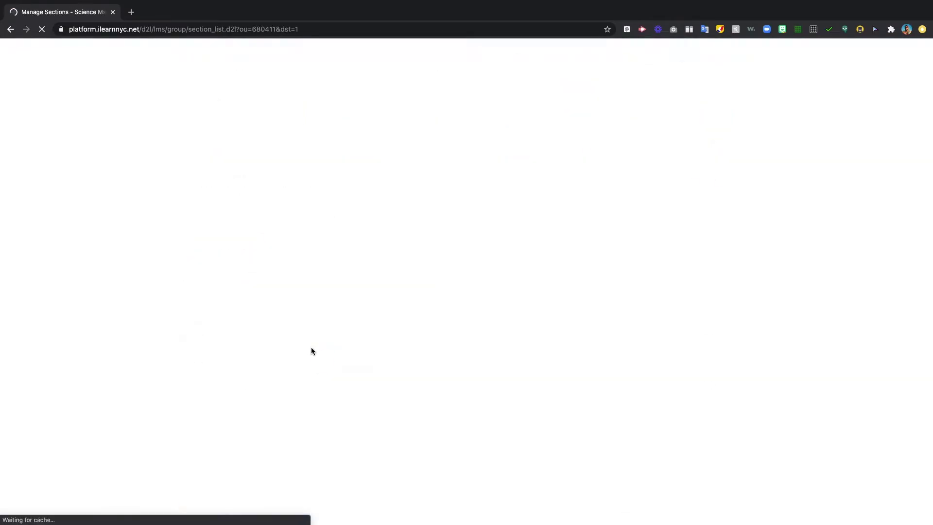
# Step: Set both the name and the section code of Section 2 to 6D2 and save it
pyautogui.click(243, 383)
pyautogui.click(221, 291)
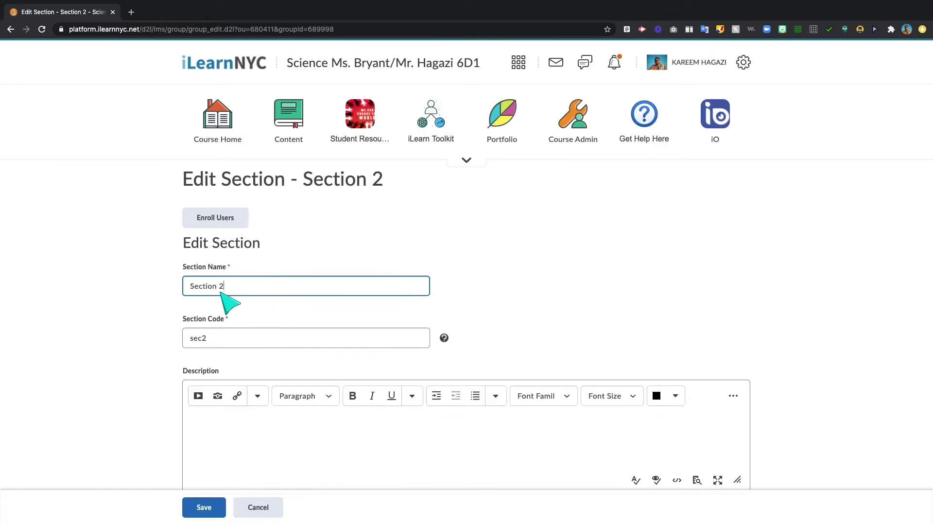
pyautogui.write('6D2')
pyautogui.press('Tab')
pyautogui.write('6D2')
pyautogui.click(203, 507)
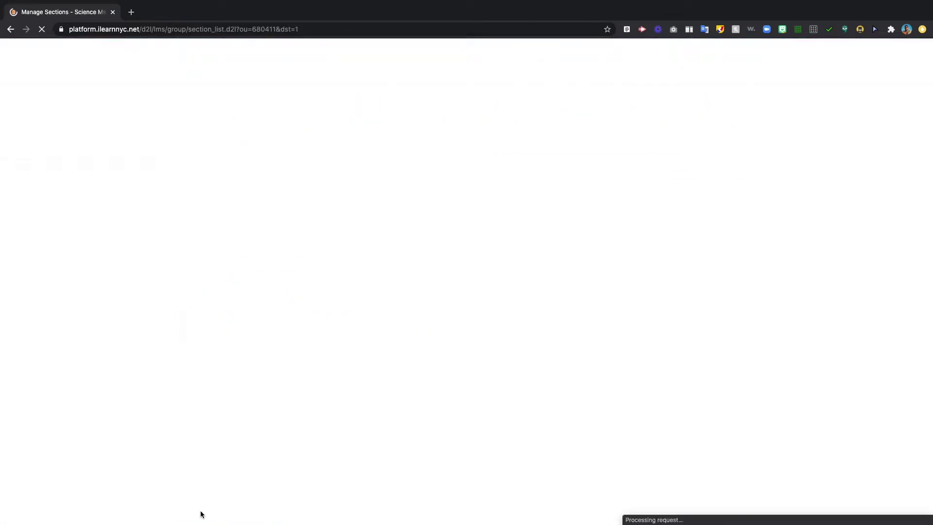
# Step: Open the user enrollment list of section 6D1
pyautogui.scroll(-1, 311, 428)
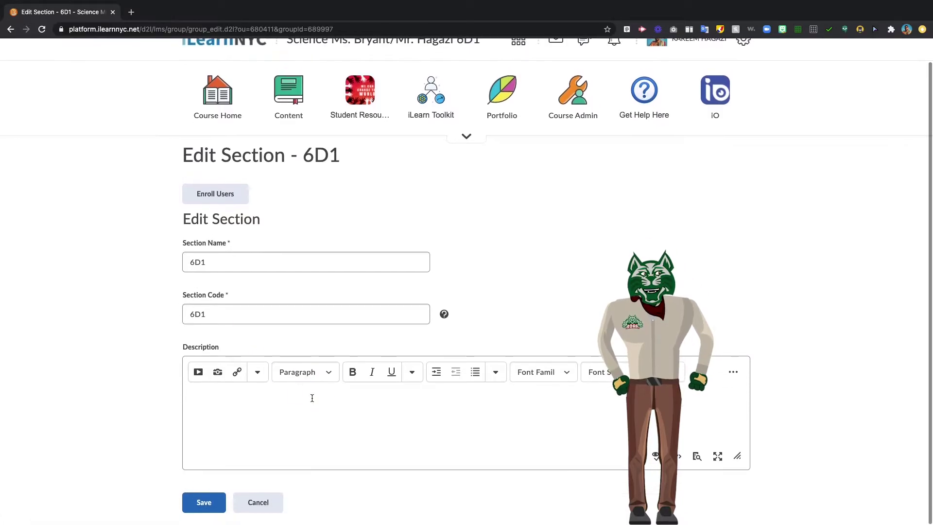
pyautogui.click(218, 197)
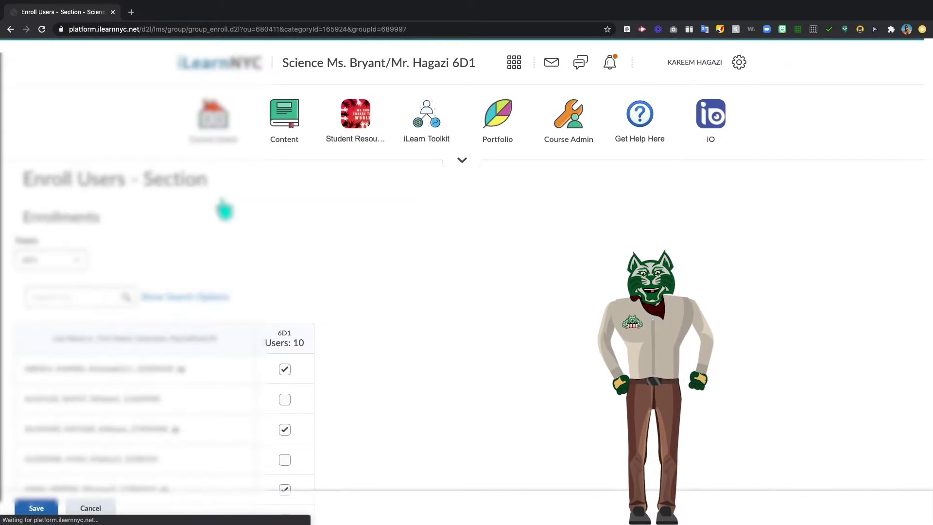
# Step: Try to deselect every enrolled student on the first page of section 6D1's enrollment list
pyautogui.scroll(-5, 303, 340)
pyautogui.click(283, 126)
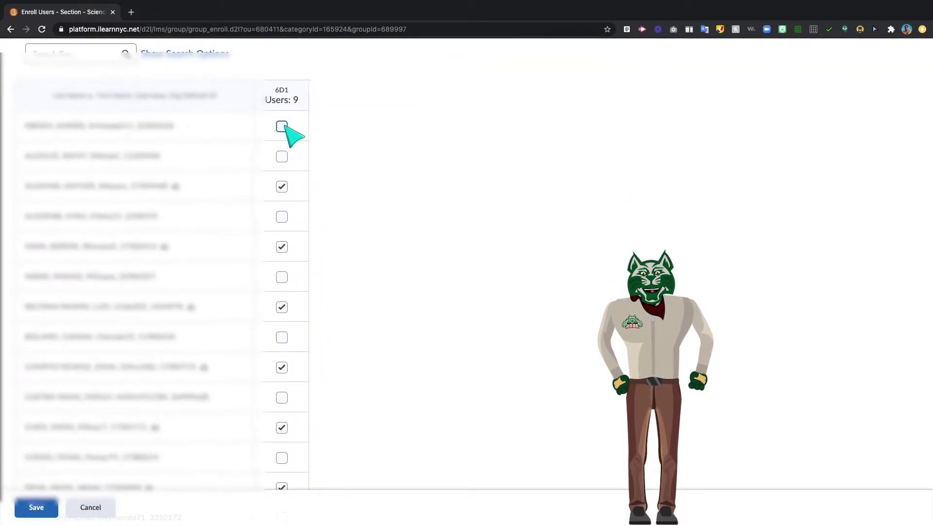
pyautogui.click(282, 186)
pyautogui.click(282, 246)
pyautogui.click(282, 307)
pyautogui.click(282, 367)
pyautogui.click(282, 427)
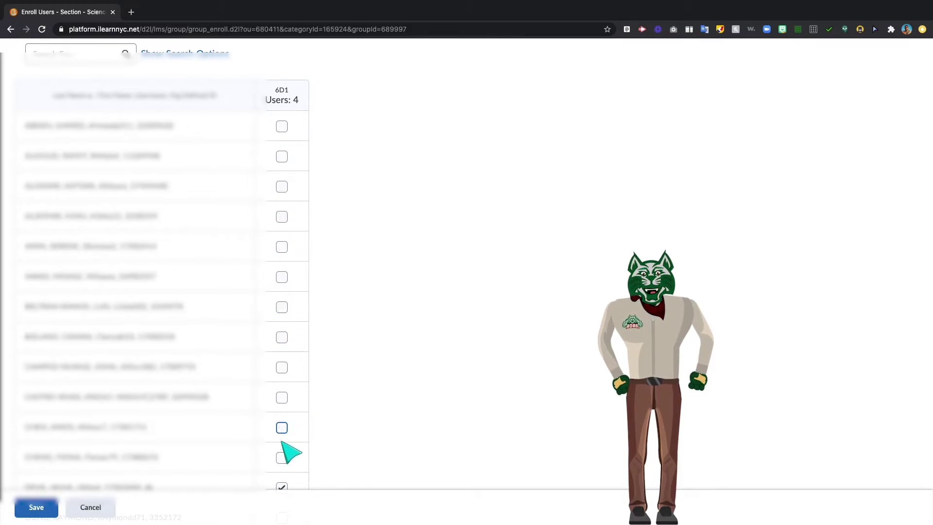
pyautogui.click(282, 487)
pyautogui.scroll(-5, 290, 481)
pyautogui.click(282, 304)
pyautogui.click(274, 334)
pyautogui.click(274, 394)
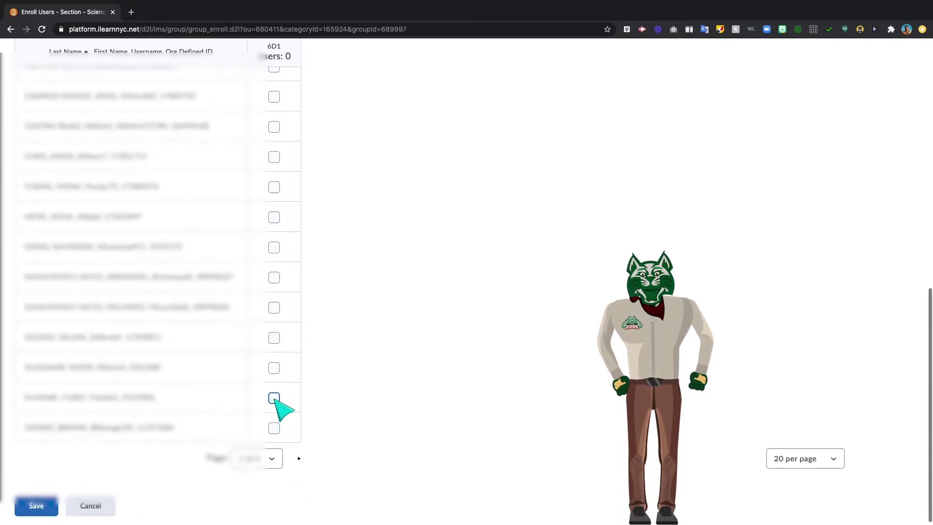
pyautogui.scroll(8, 277, 409)
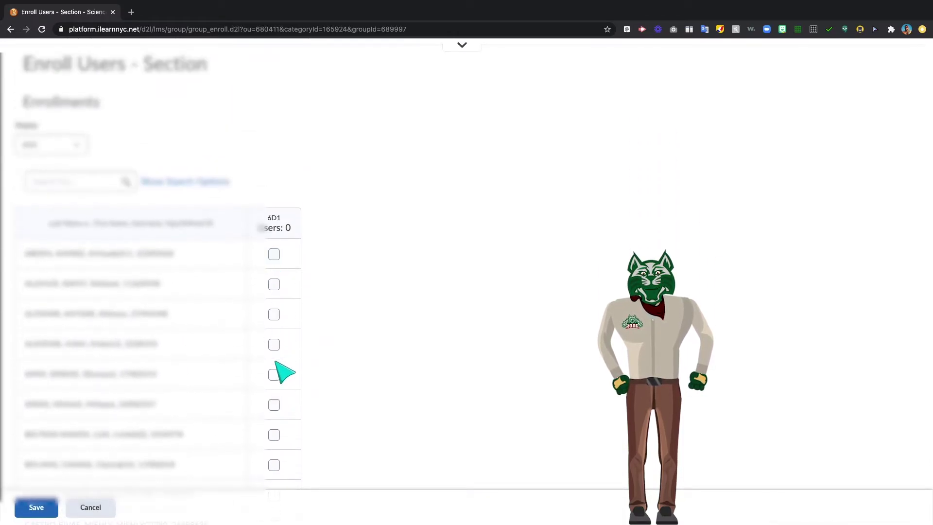
# Step: Show 200 users per page in section 6D1's enrollment list
pyautogui.scroll(-6, 283, 375)
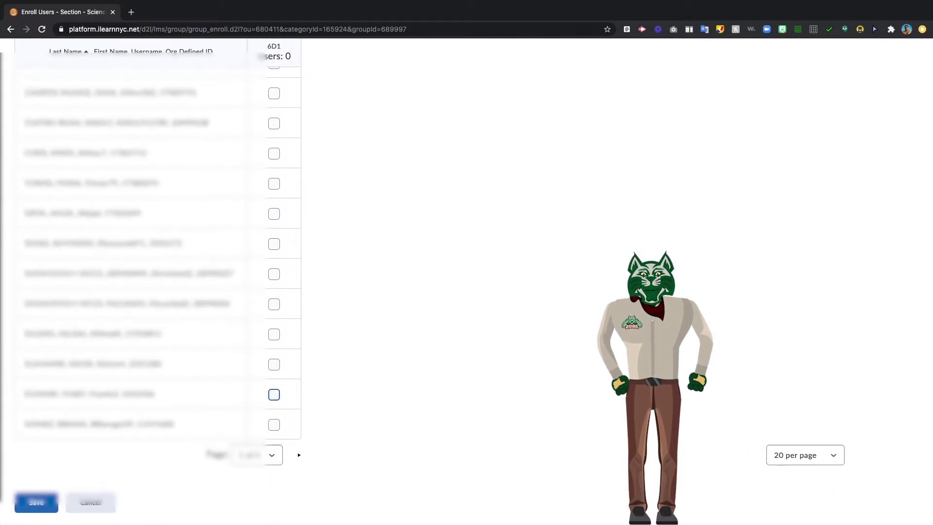
pyautogui.click(823, 454)
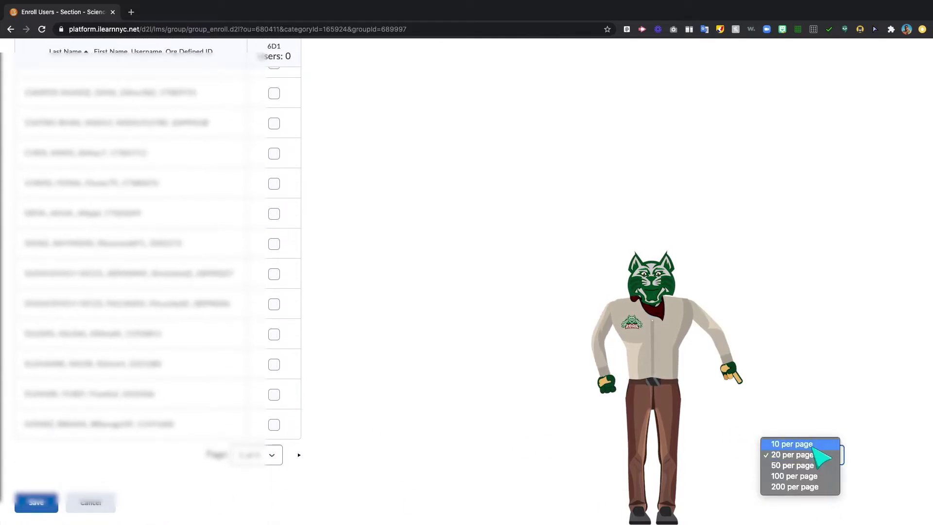
pyautogui.click(795, 486)
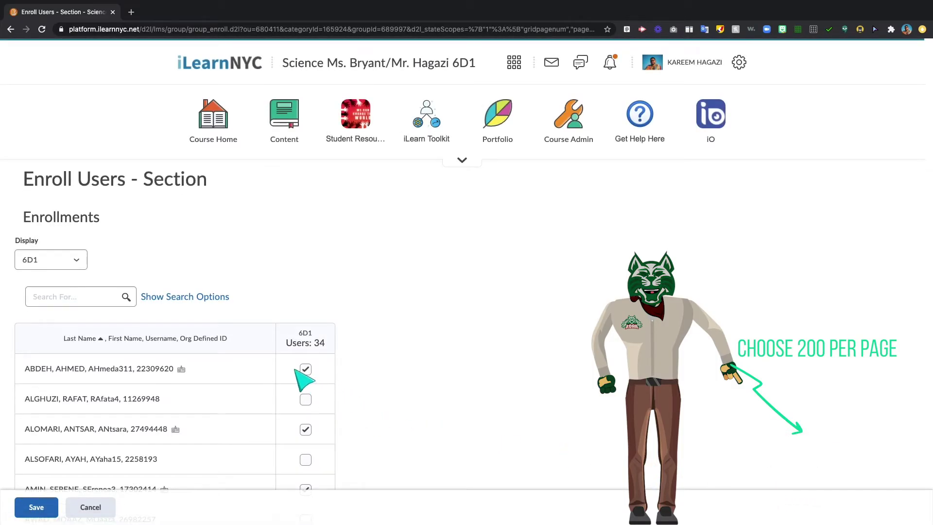
# Step: Deselect the first few enrolled students in section 6D1's list and save the enrollments
pyautogui.click(305, 429)
pyautogui.scroll(-4, 308, 431)
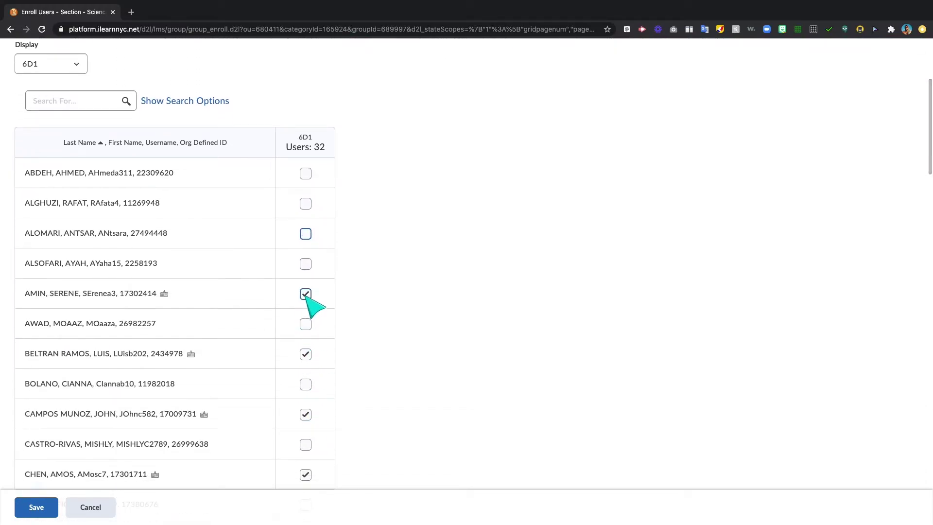
pyautogui.click(305, 354)
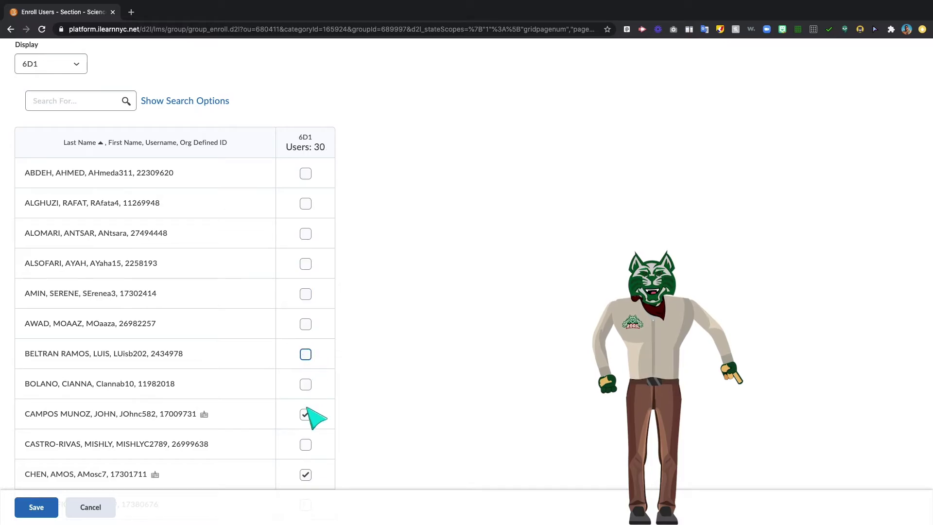
pyautogui.click(41, 510)
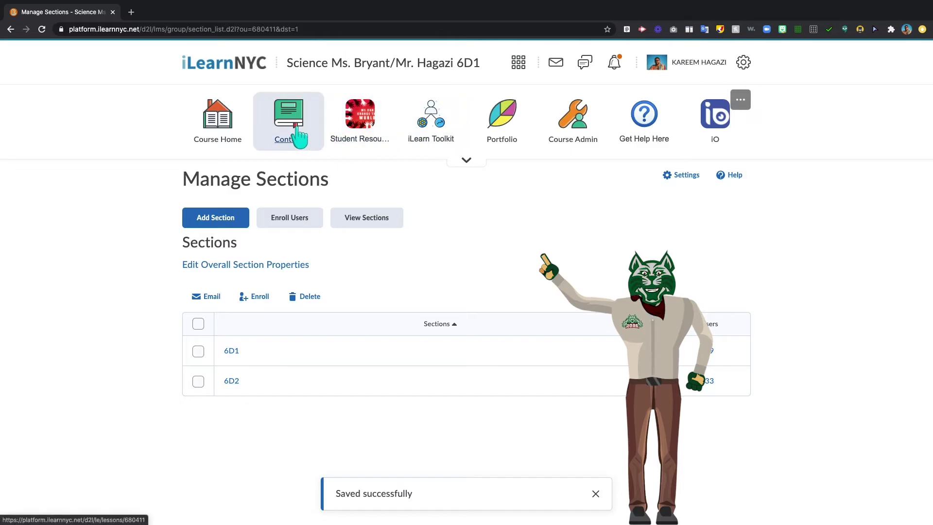
# Step: Open the release conditions of the Labs unit in the course content
pyautogui.click(217, 124)
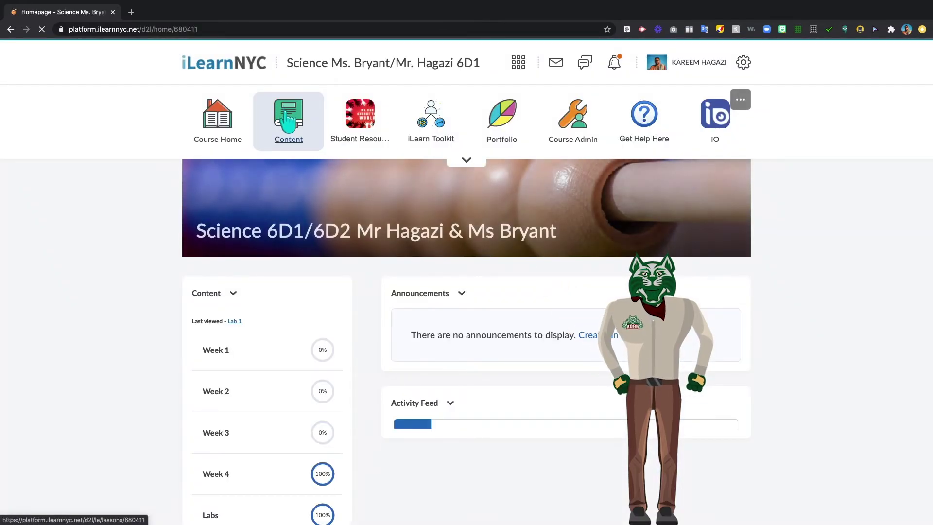
pyautogui.click(289, 119)
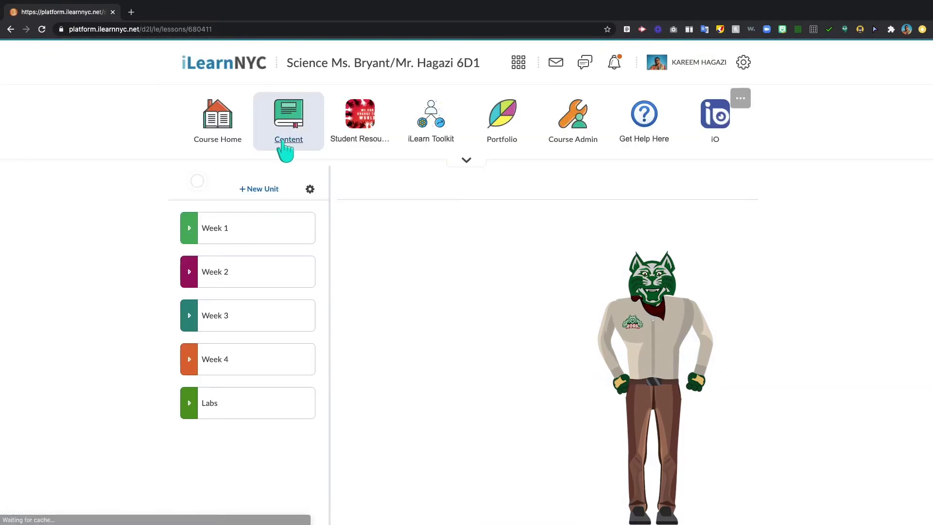
pyautogui.click(264, 416)
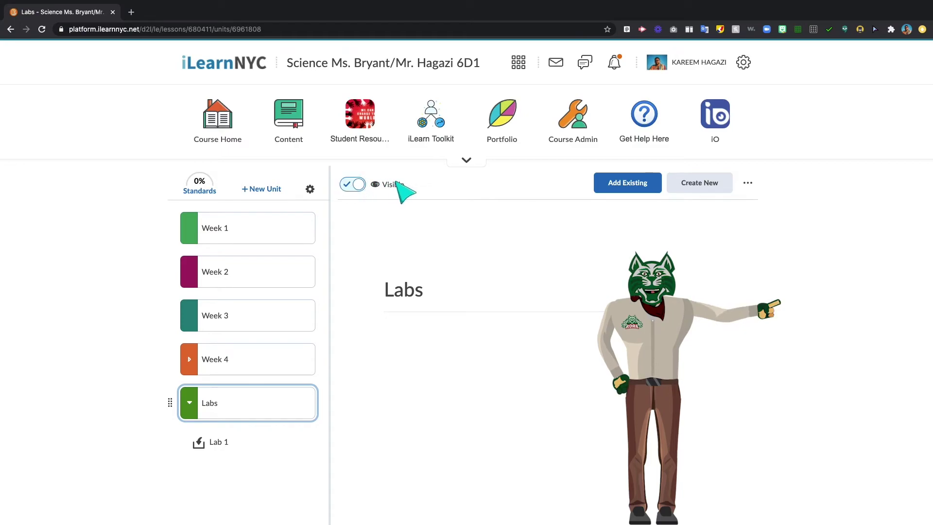
pyautogui.click(745, 182)
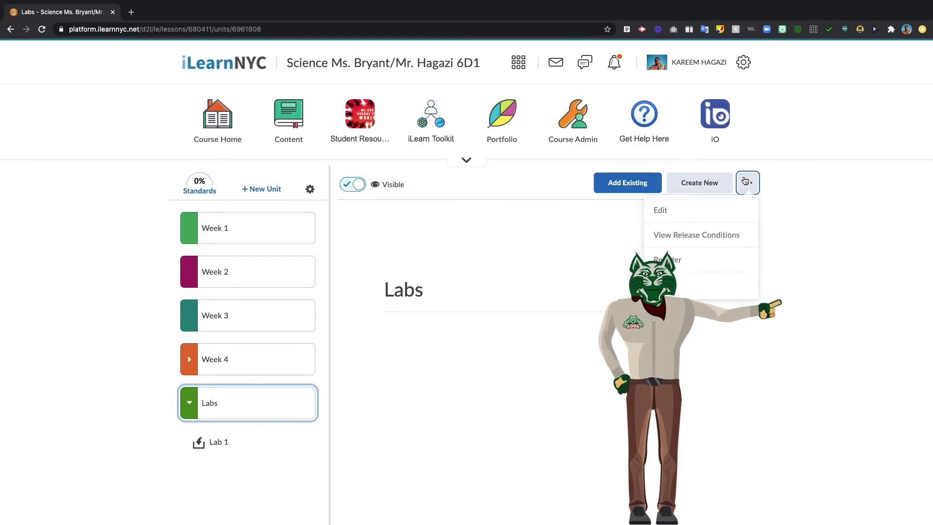
pyautogui.click(726, 244)
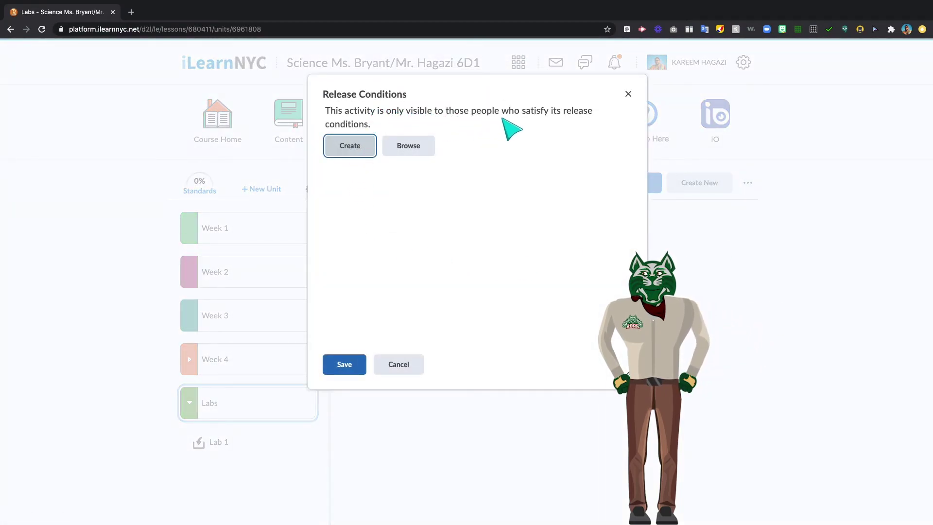
# Step: Create a Section enrollment release condition for section 6D1 on the Labs unit and save the release conditions
pyautogui.click(345, 151)
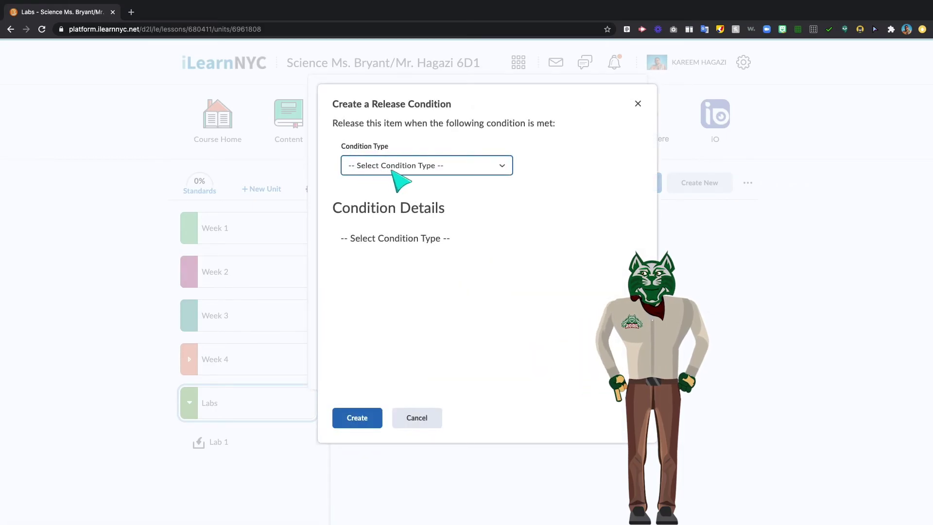
pyautogui.click(393, 170)
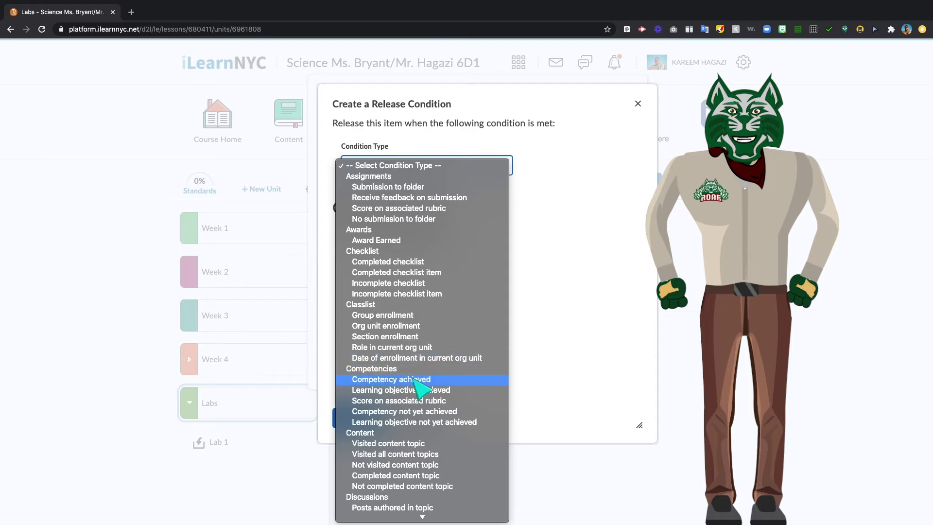
pyautogui.scroll(-5, 416, 441)
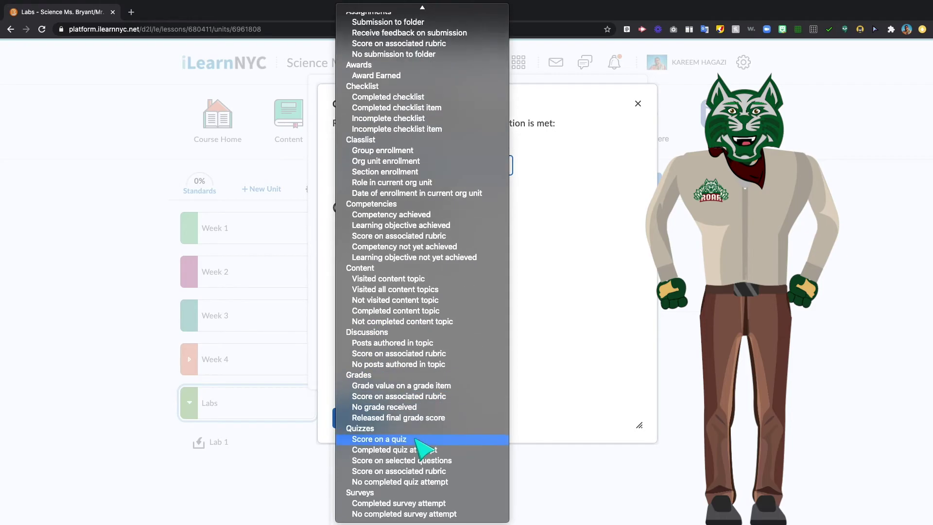
pyautogui.click(434, 172)
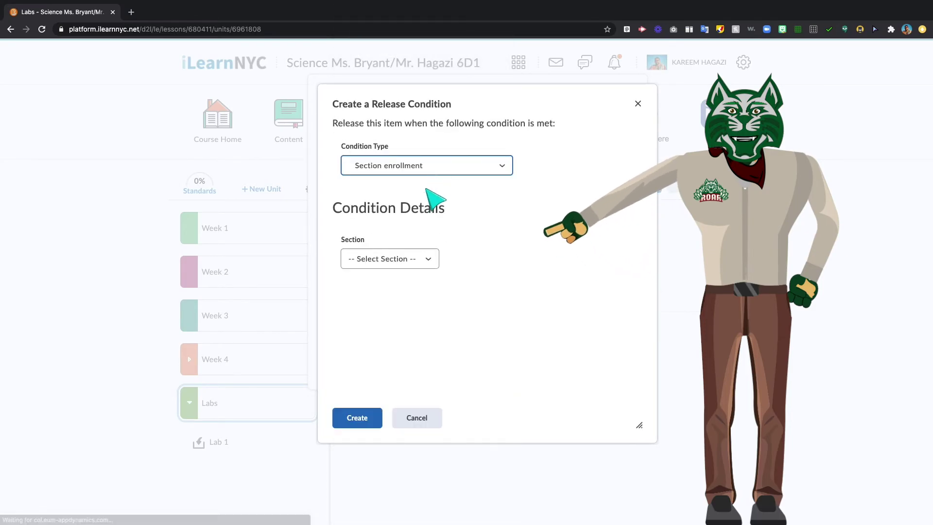
pyautogui.click(396, 263)
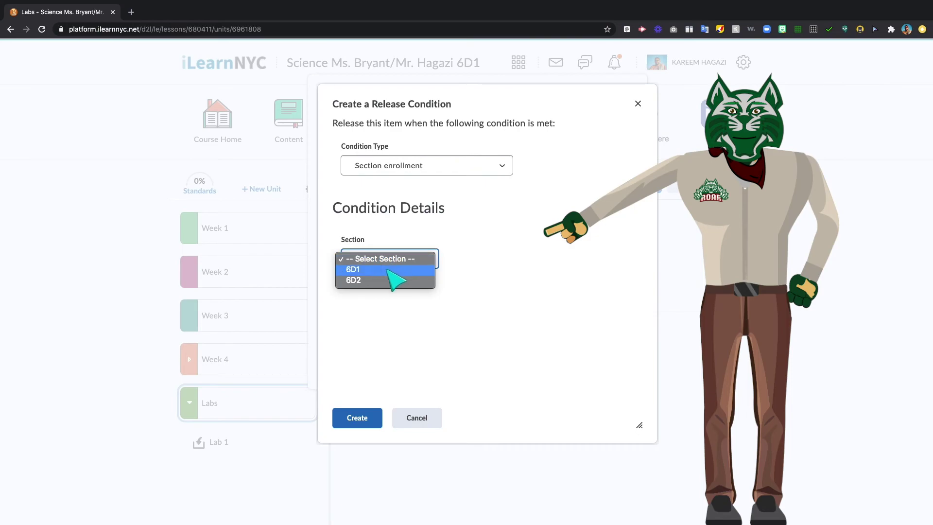
pyautogui.click(388, 270)
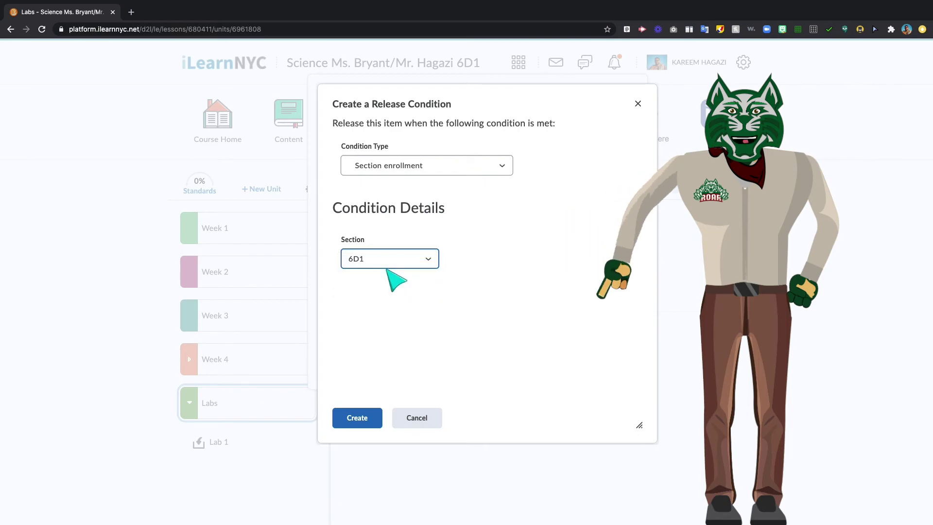
pyautogui.click(348, 425)
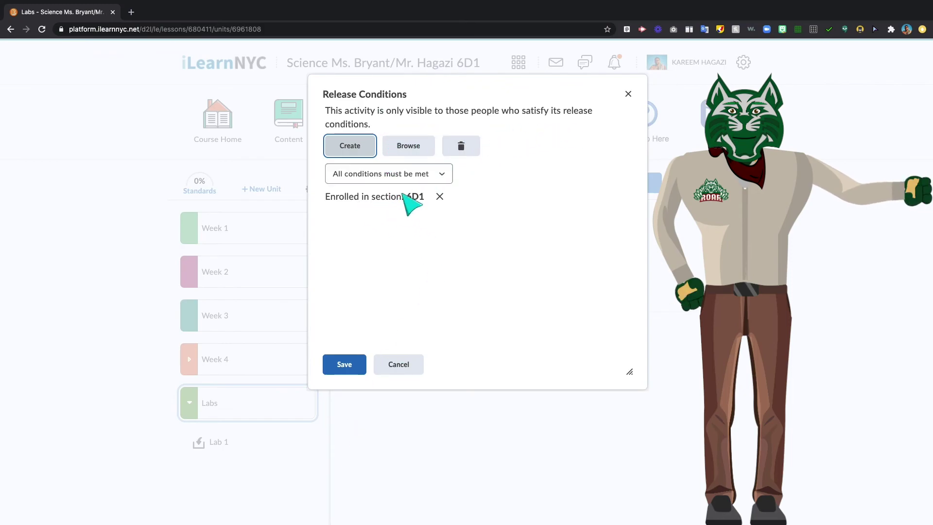
pyautogui.click(344, 364)
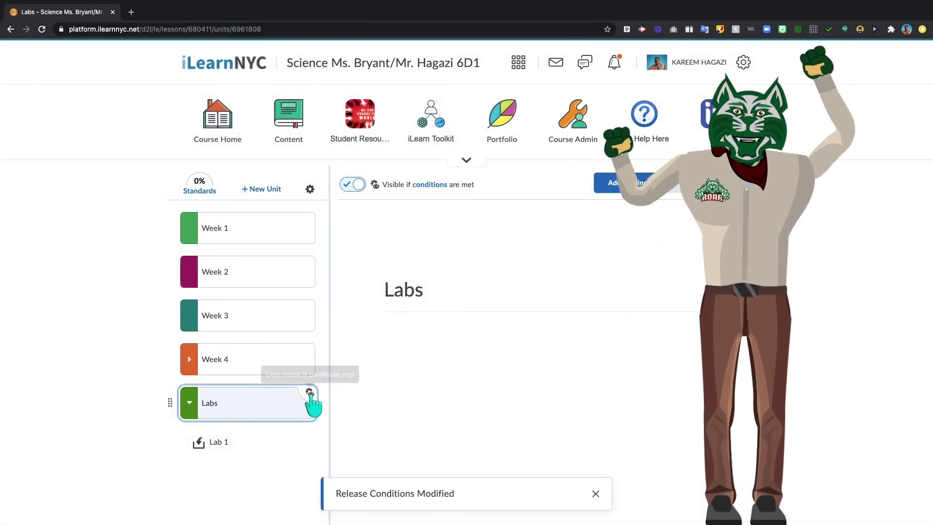
pyautogui.moveTo(311, 394)
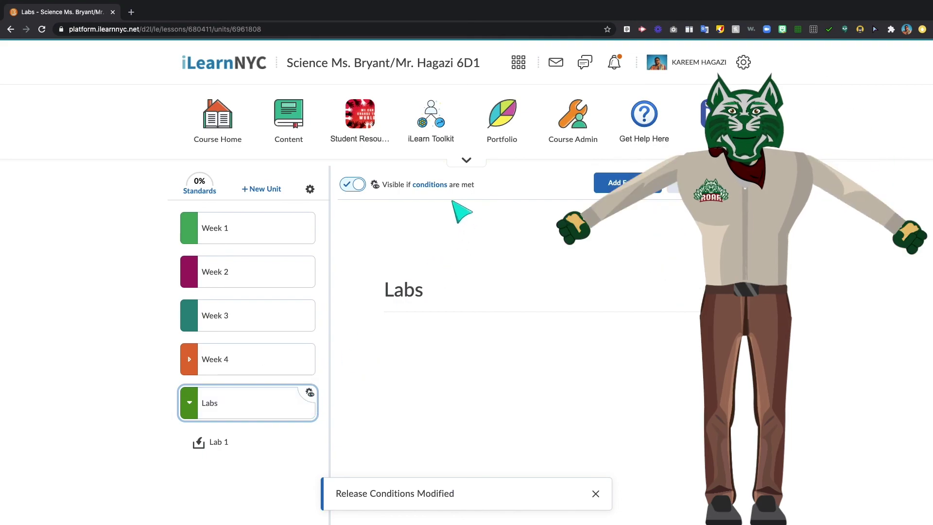